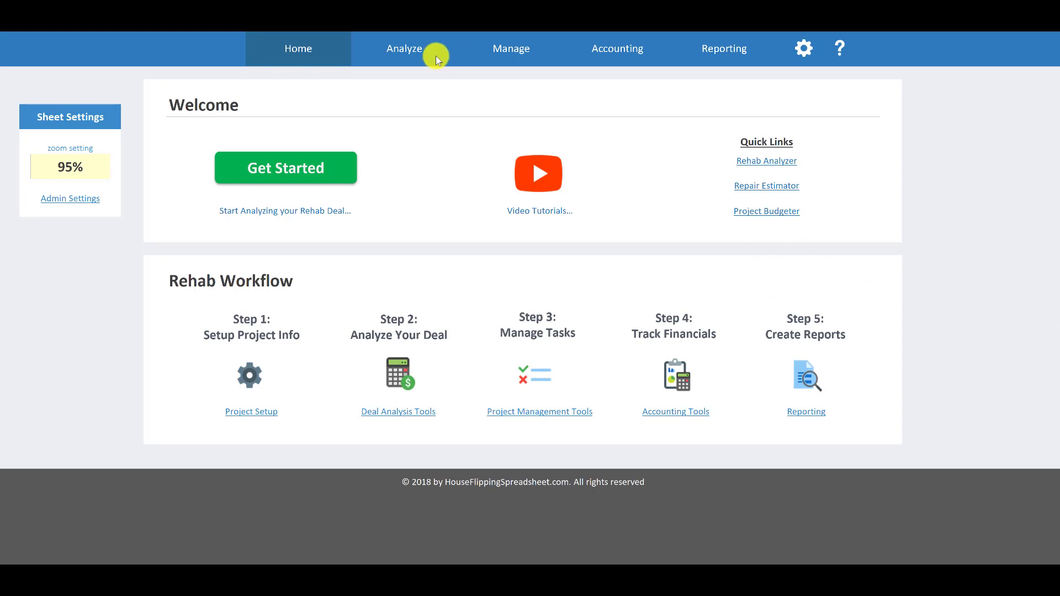
Step: Go through the project setup page to the Rehab Analyzer and set the after repair value to $175,000
left_click(415, 48)
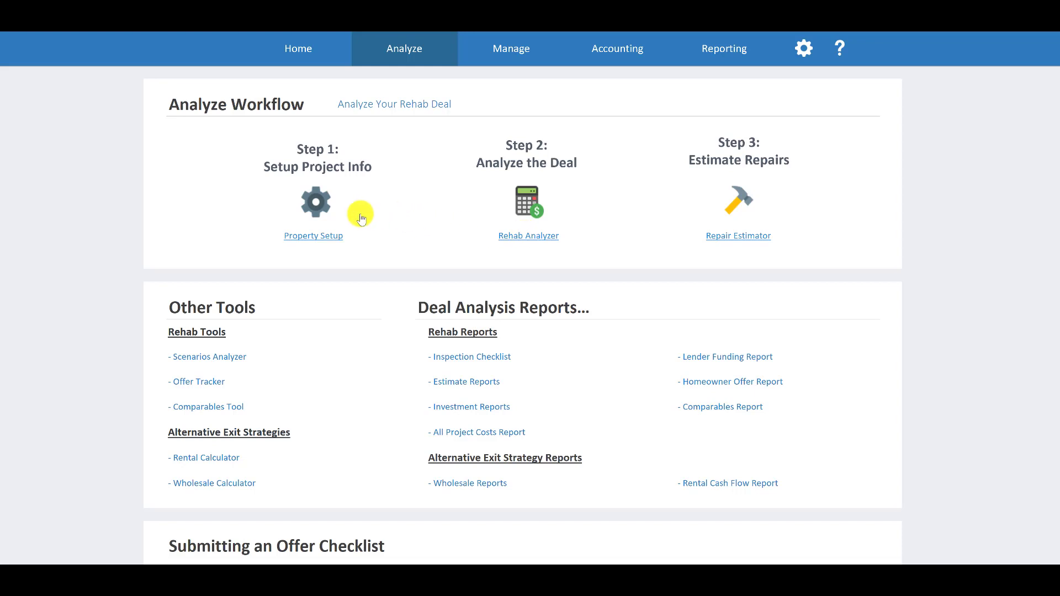
left_click(327, 205)
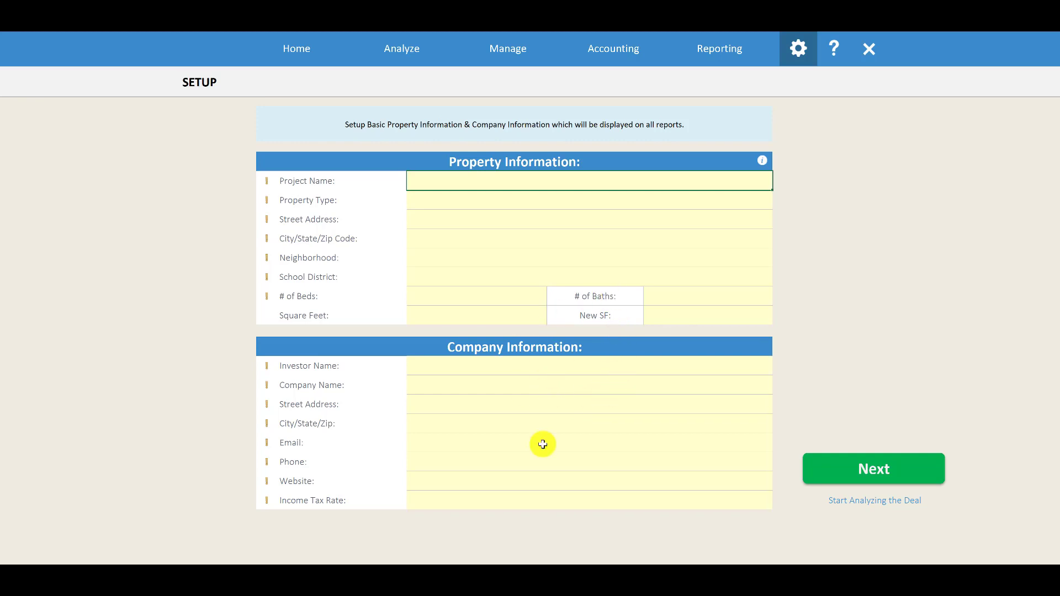
left_click(878, 468)
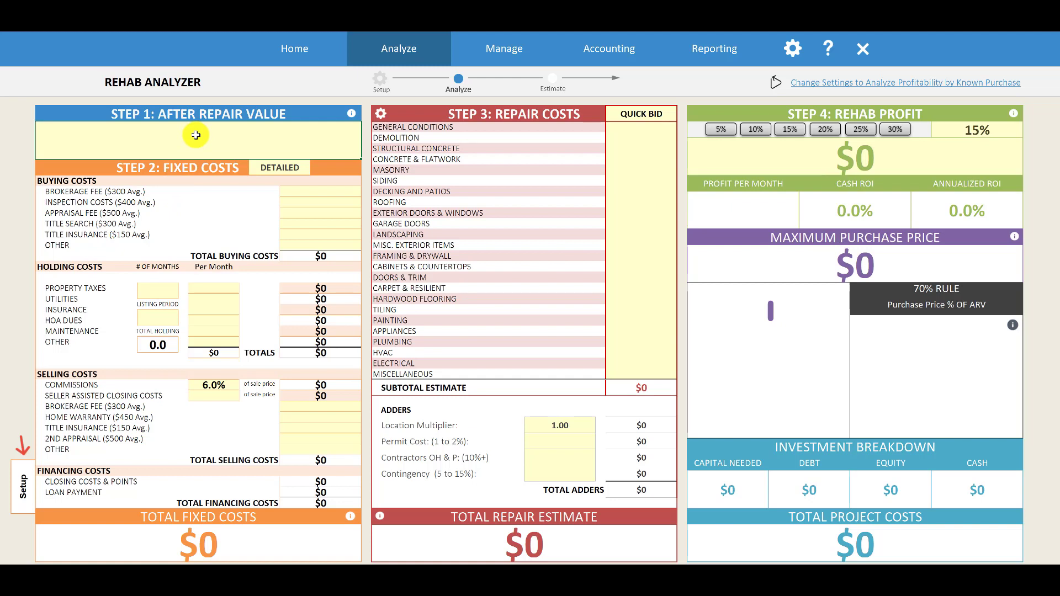
type("175000")
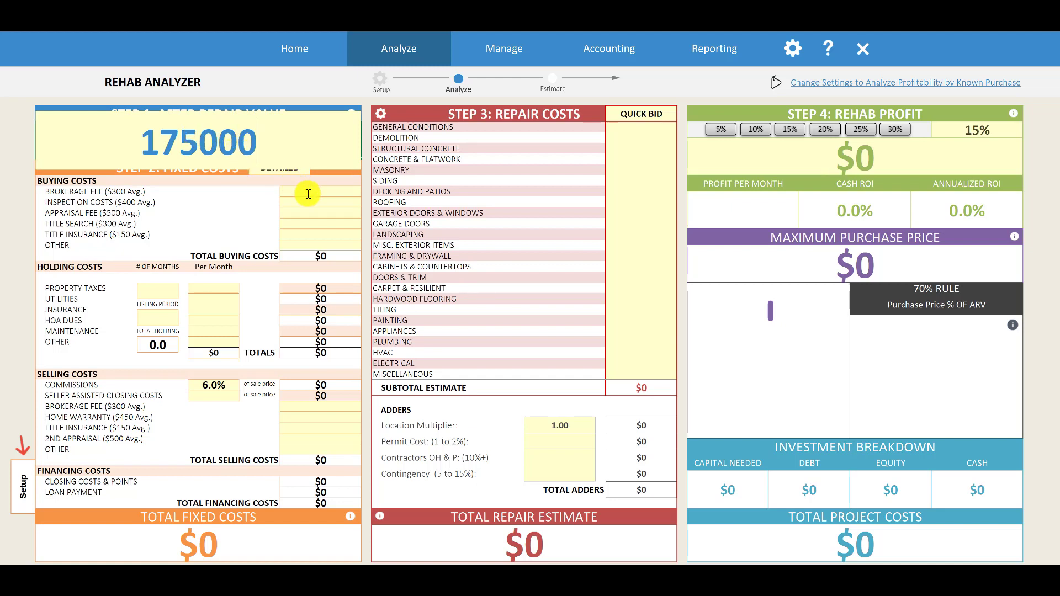
key("Return")
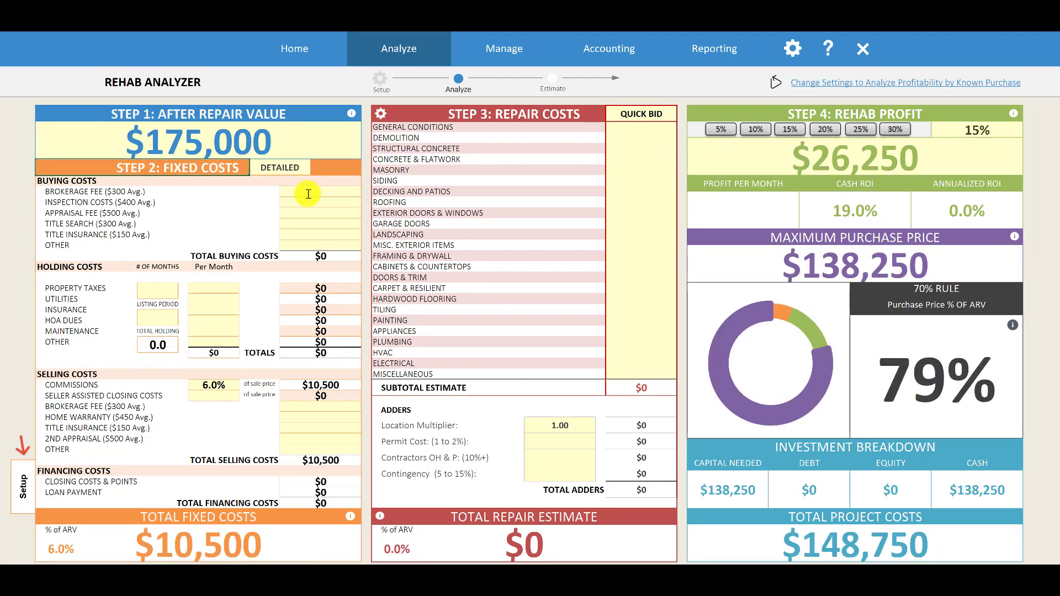
Step: Switch the fixed costs calculation from itemised entries to % OF ARV
left_click(308, 194)
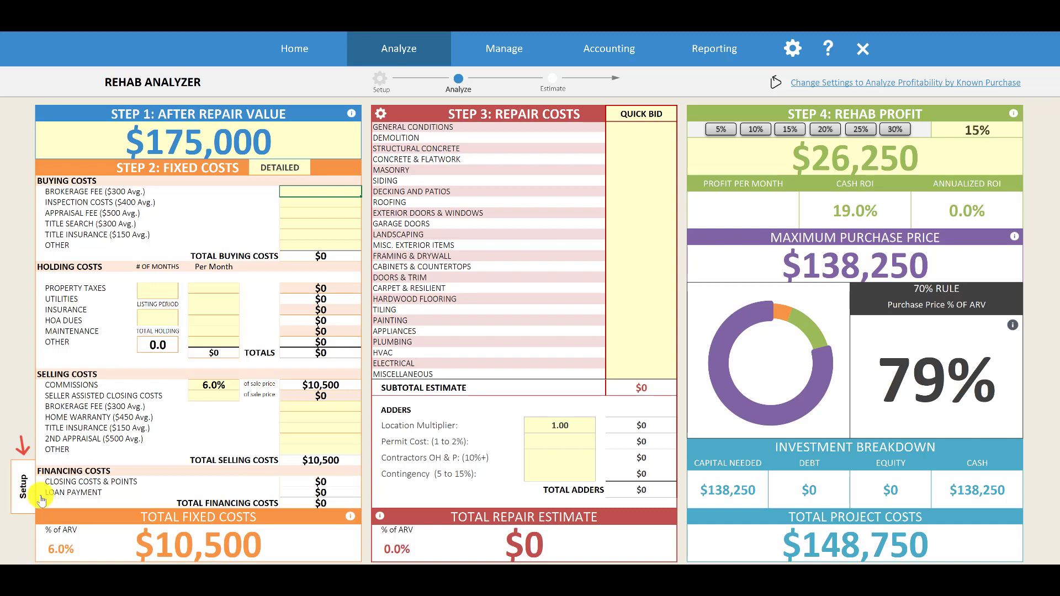
left_click(301, 166)
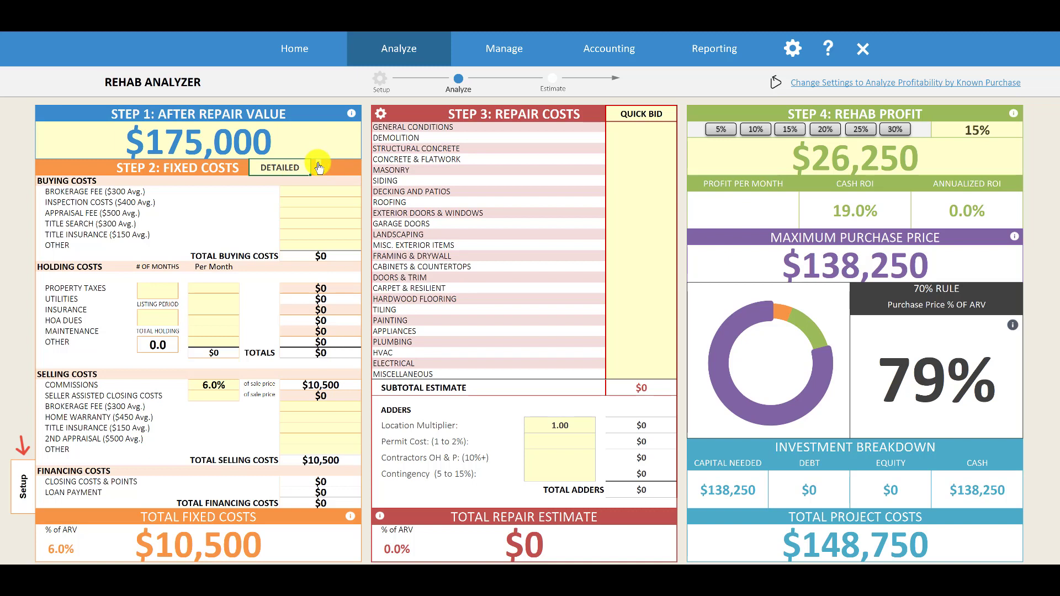
left_click(319, 165)
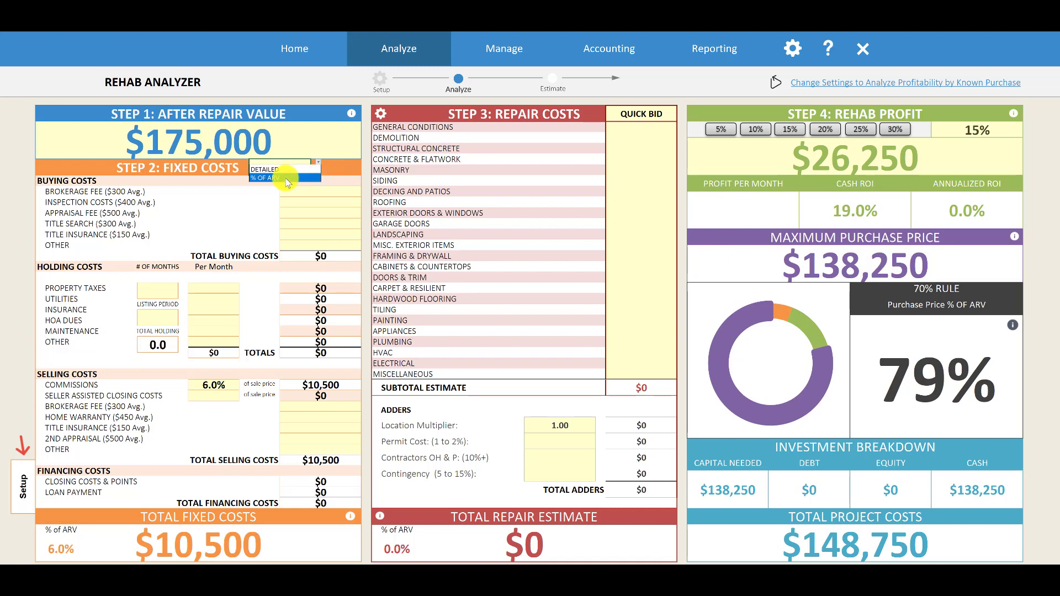
left_click(287, 178)
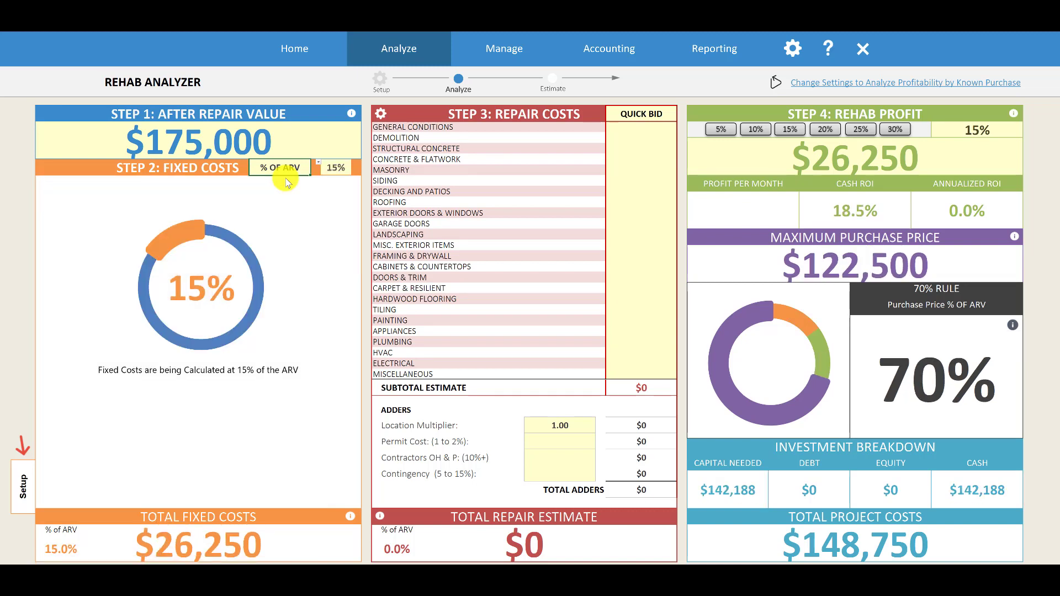
Step: Set the fixed costs percentage to 10% of ARV
left_click(340, 172)
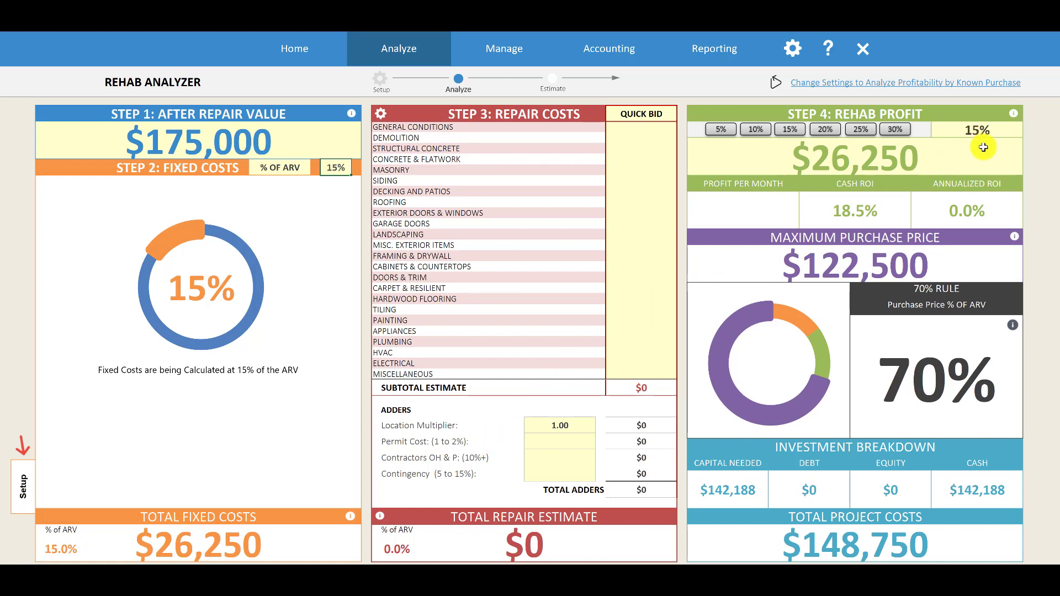
left_click(971, 131)
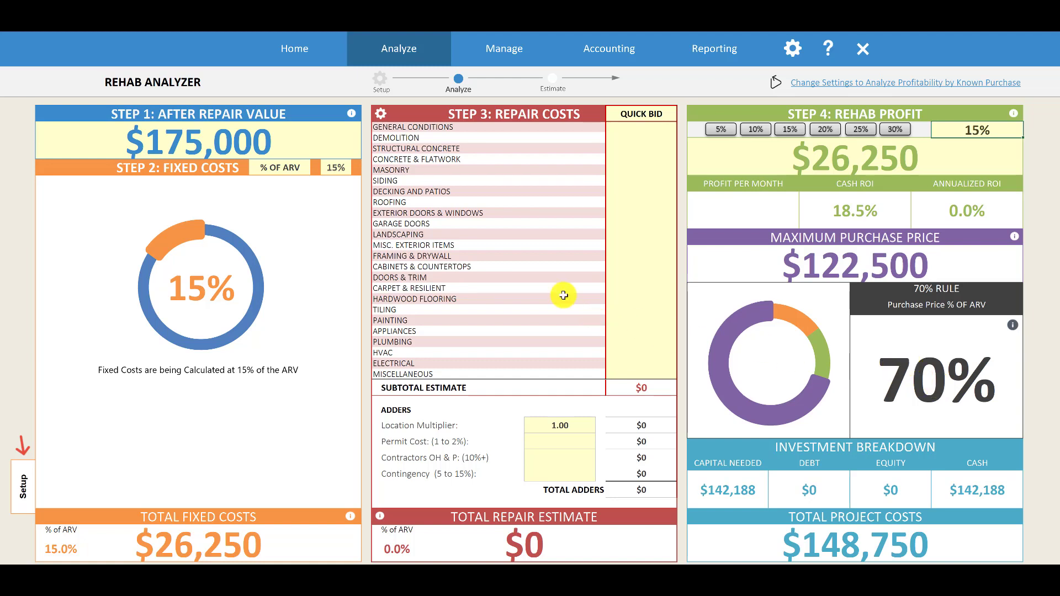
left_click(307, 168)
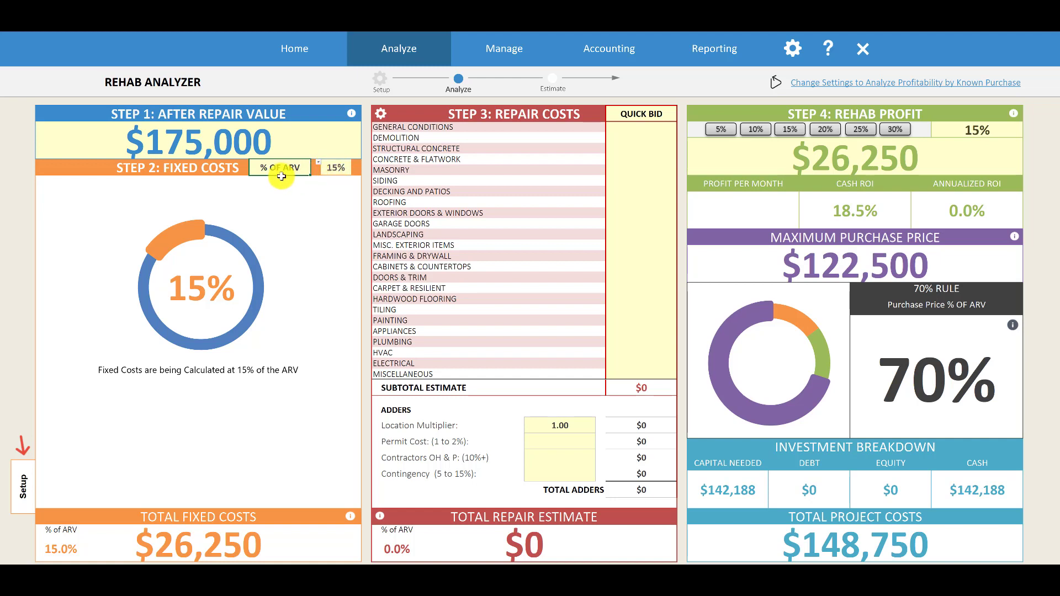
left_click(321, 169)
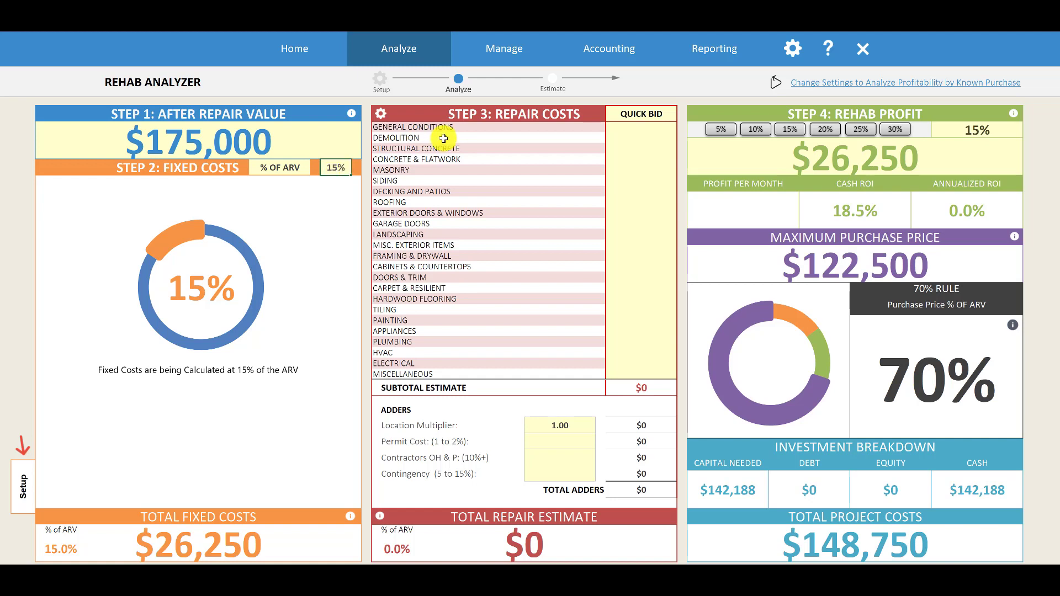
type("10")
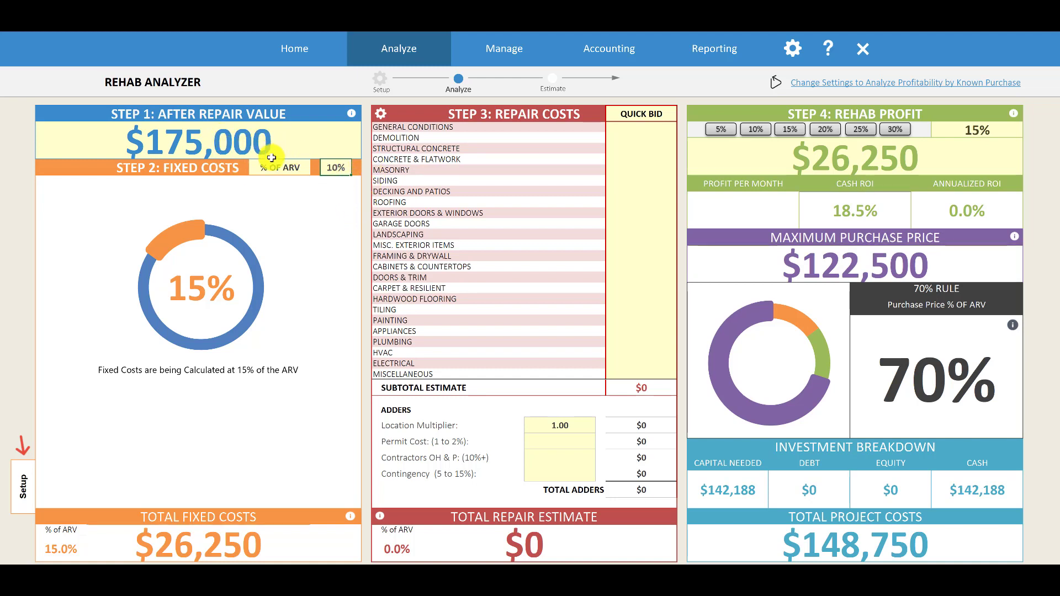
key("Return")
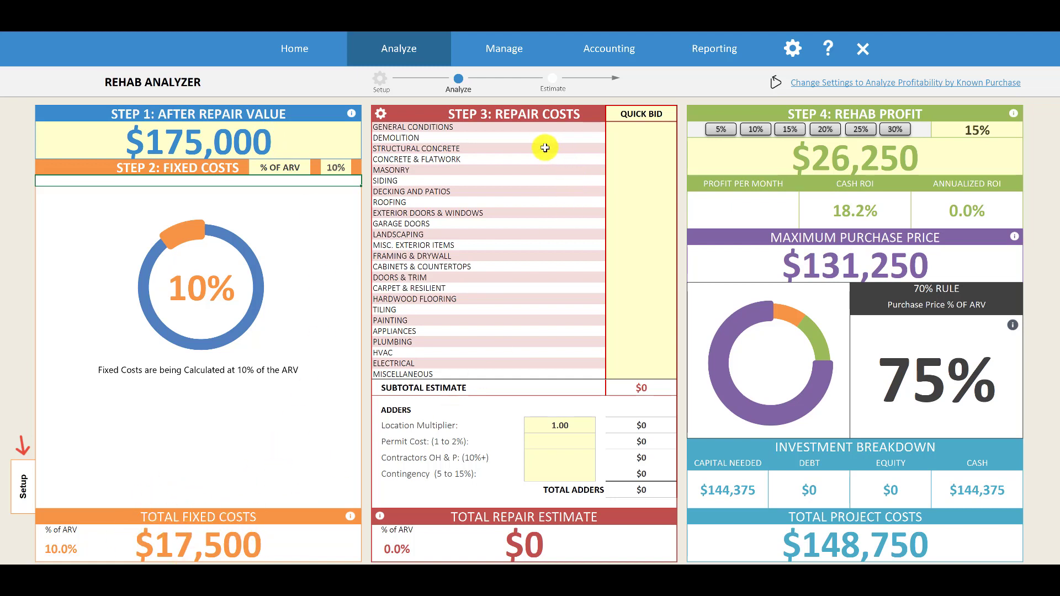
Step: Choose QUICK BID as the repair costs estimating method
left_click(539, 130)
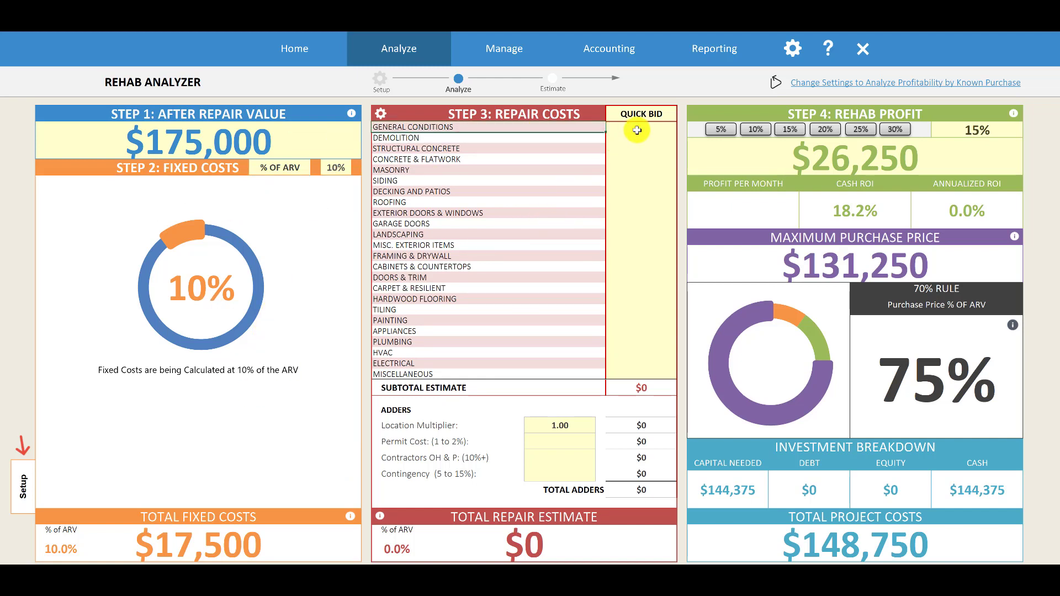
left_click(652, 114)
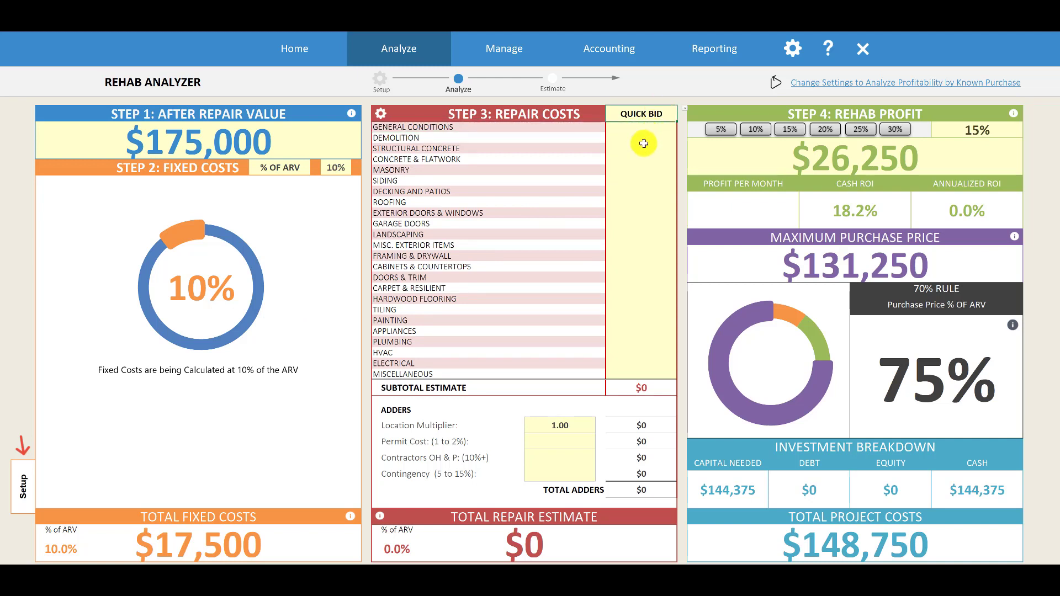
left_click(680, 113)
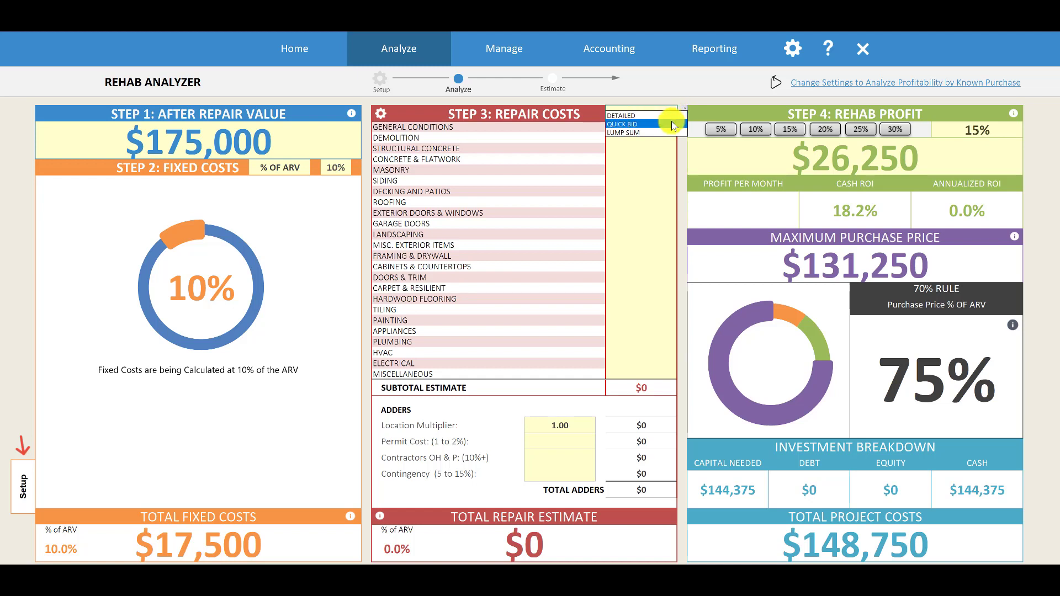
left_click(670, 125)
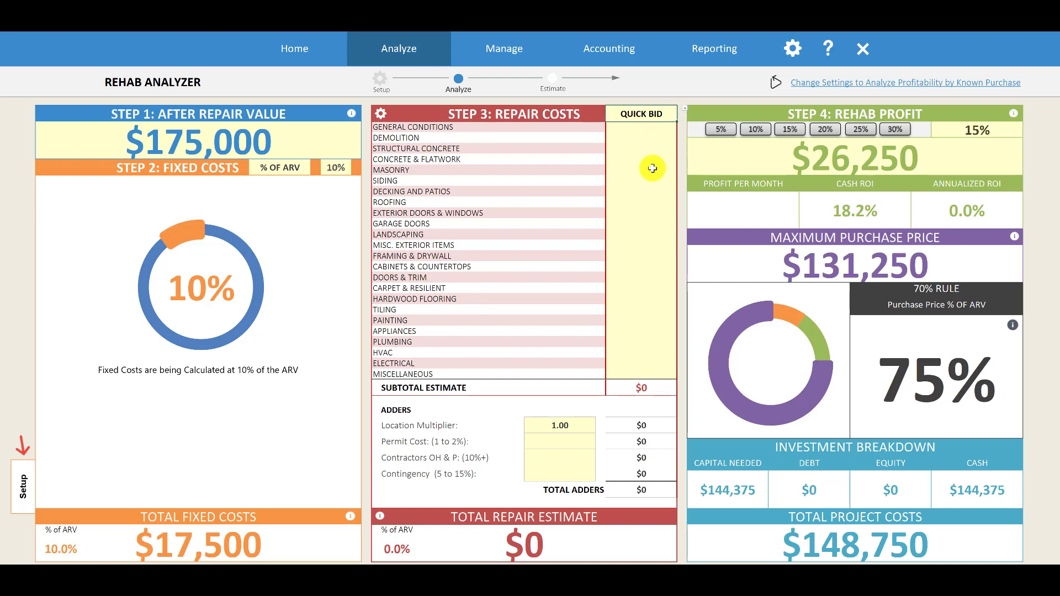
Step: Enter quick bid repair costs of $1,000 for demolition and $5,000 for roofing
left_click(640, 140)
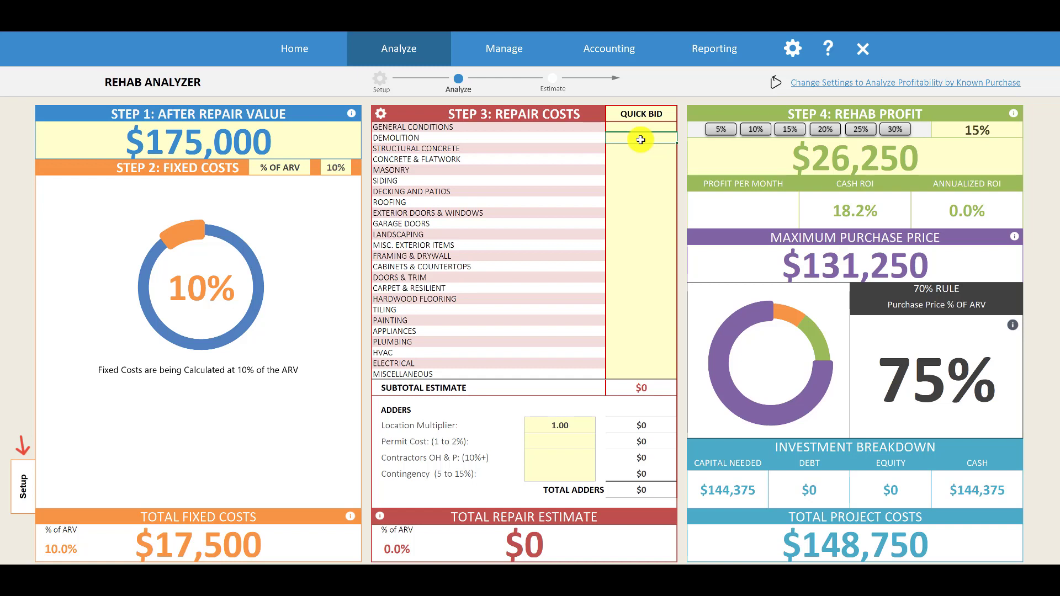
type("1000")
key("Return")
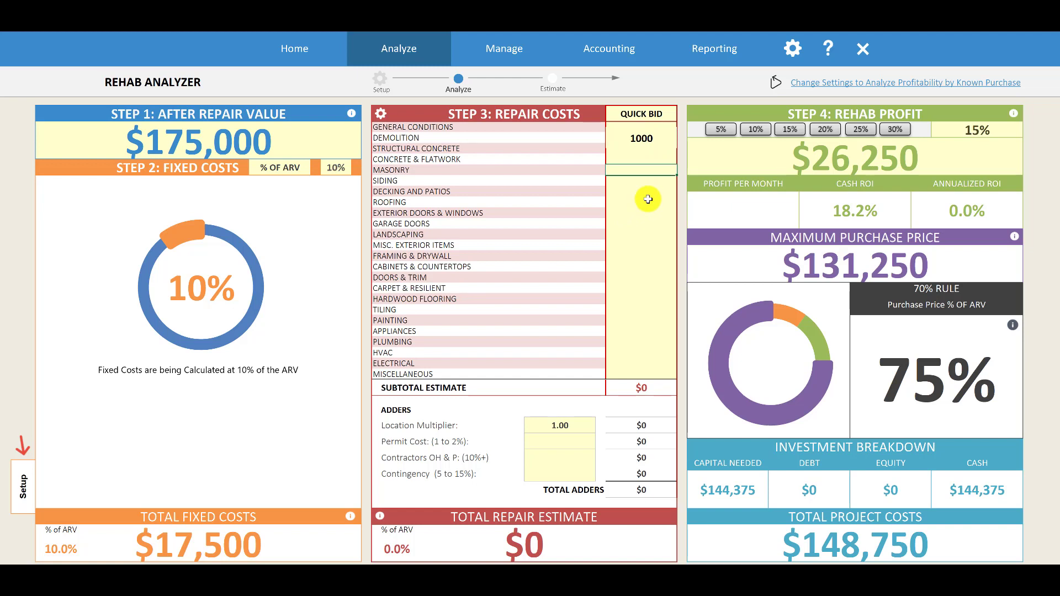
left_click(647, 202)
type("5000")
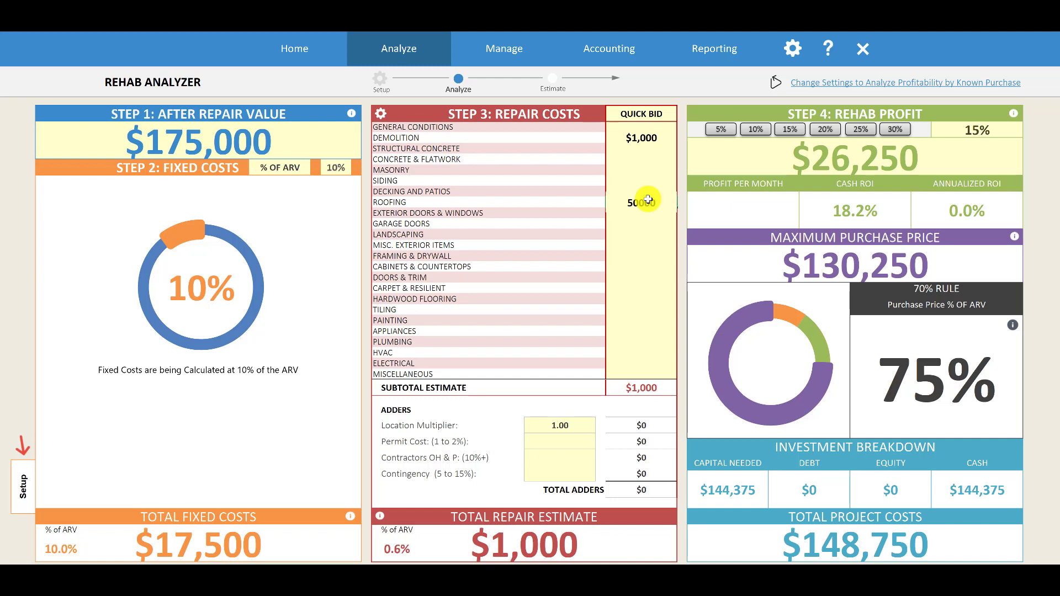
key("Return")
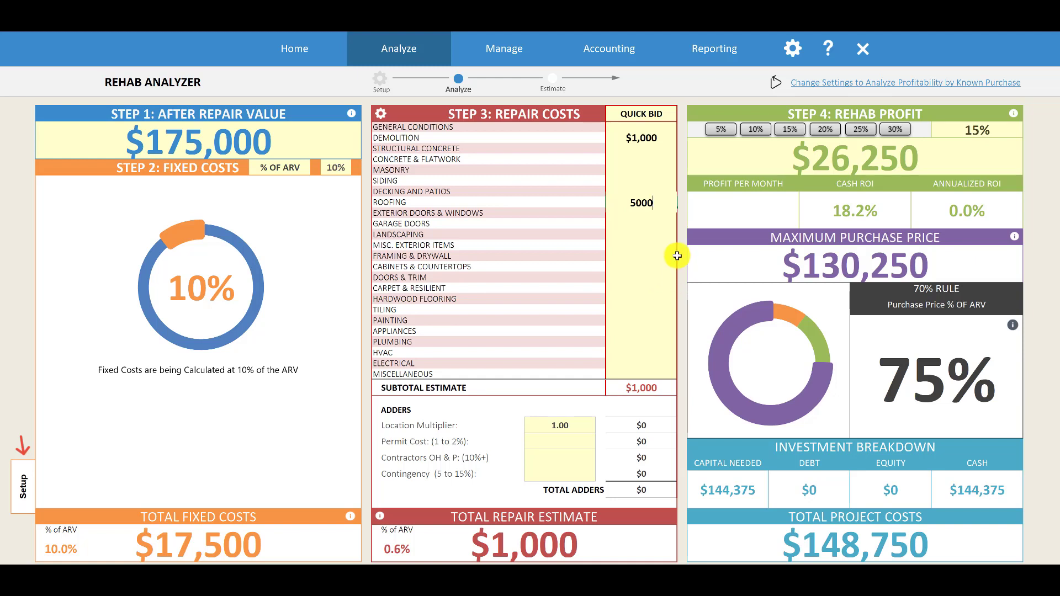
key("F2")
key("Return")
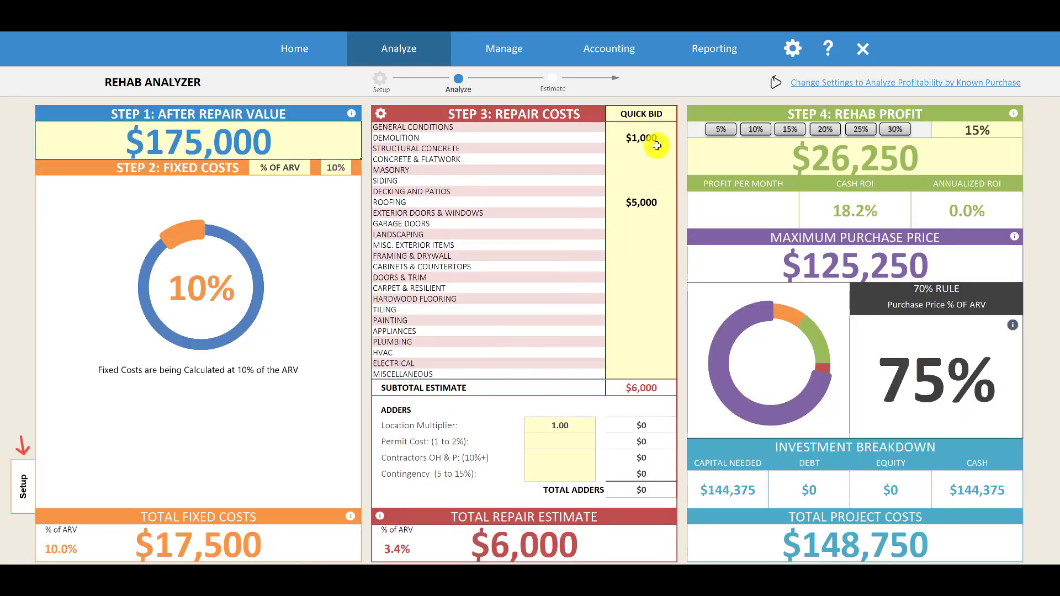
Step: Switch the repair costs method to LUMP SUM and enter a subtotal estimate of $50,000
left_click(685, 108)
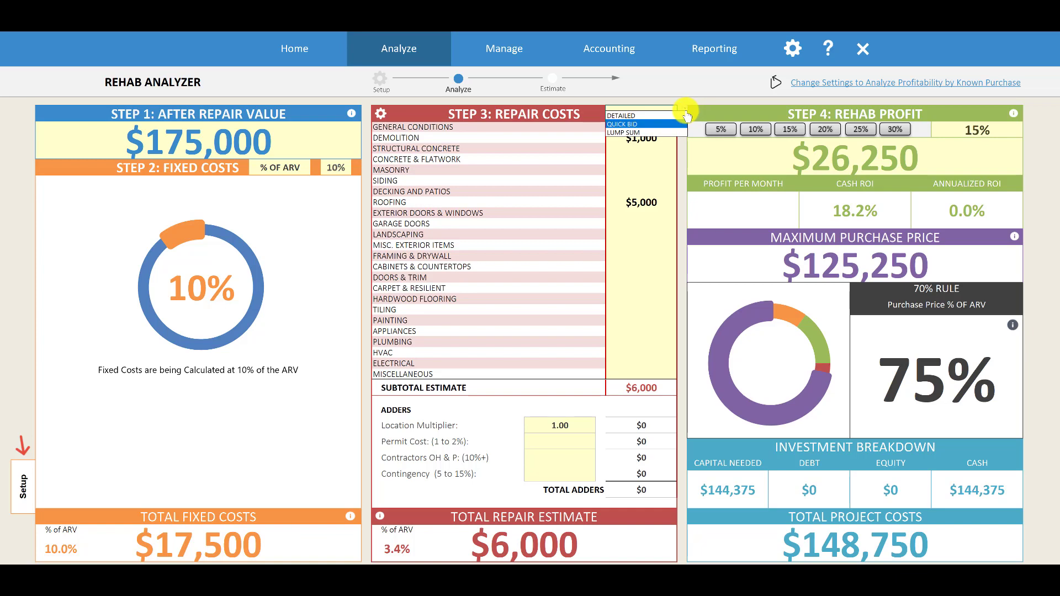
left_click(665, 132)
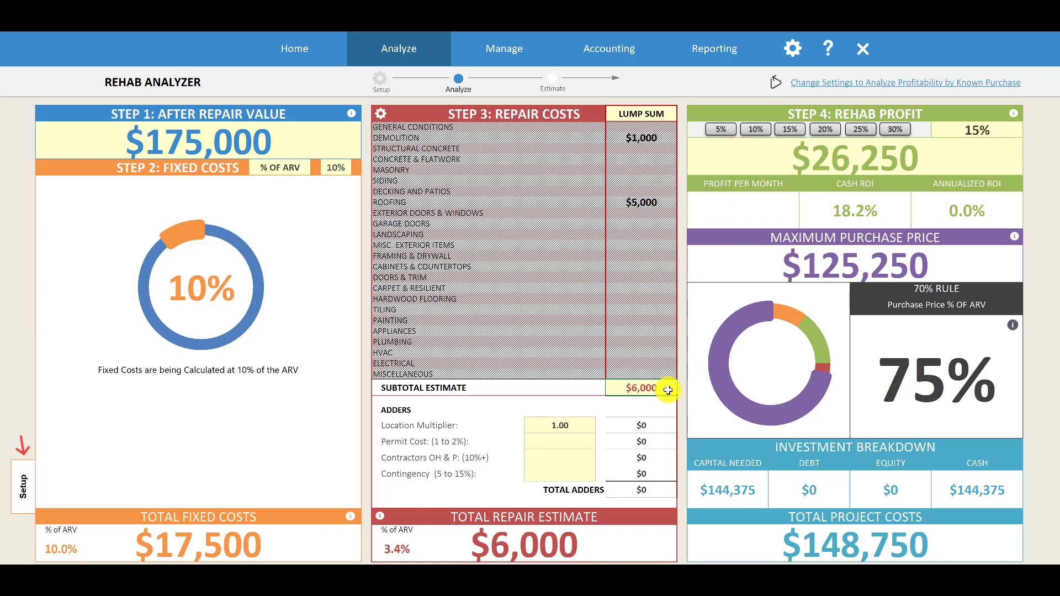
type("50000")
key("Return")
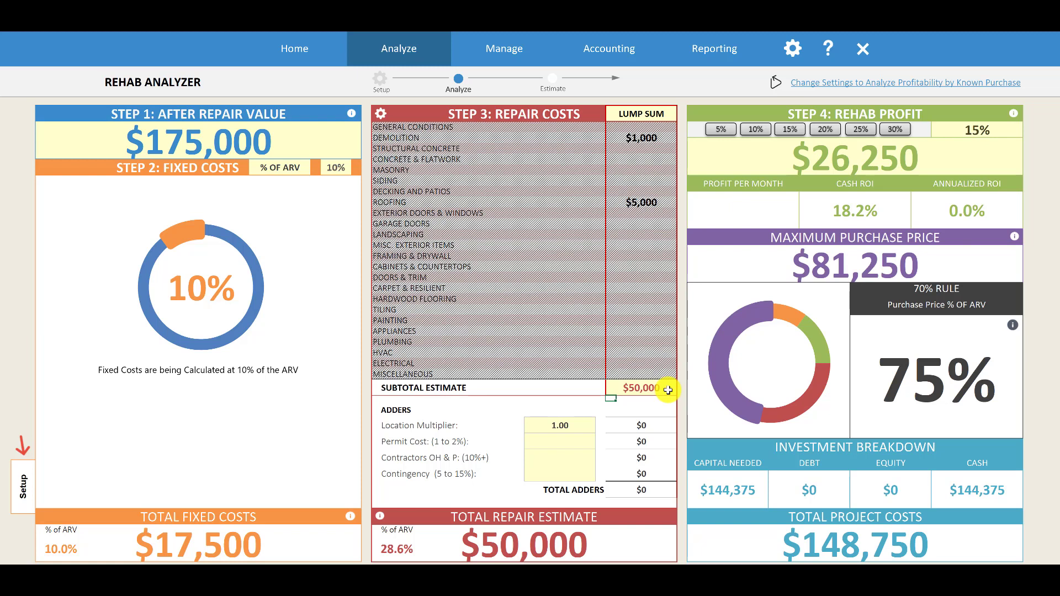
left_click(668, 390)
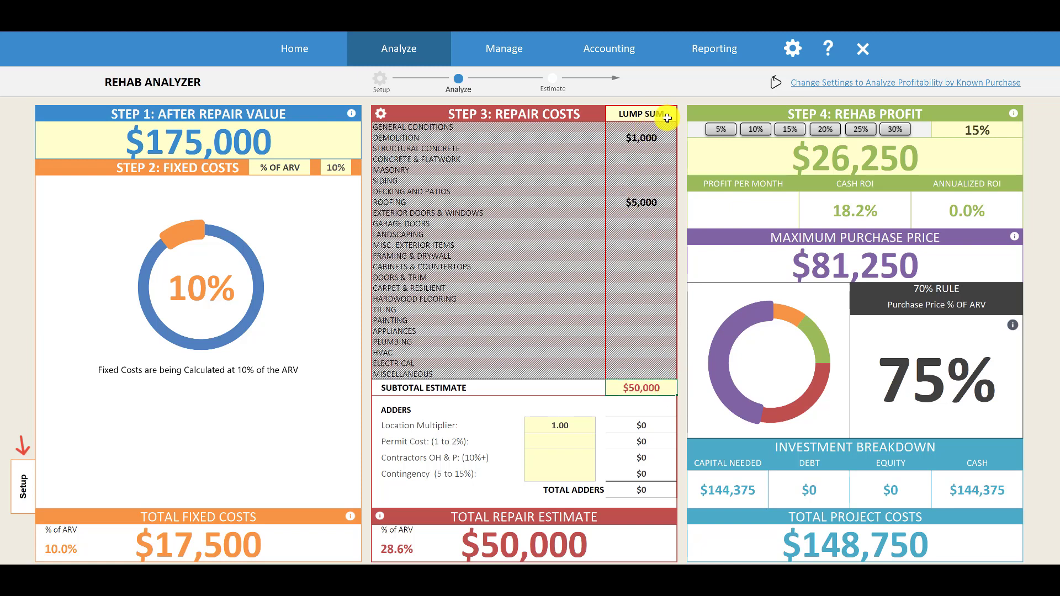
Step: Switch the repair costs method to DETAILED and open the Repair Estimator from the general conditions cost
left_click(665, 117)
left_click(685, 109)
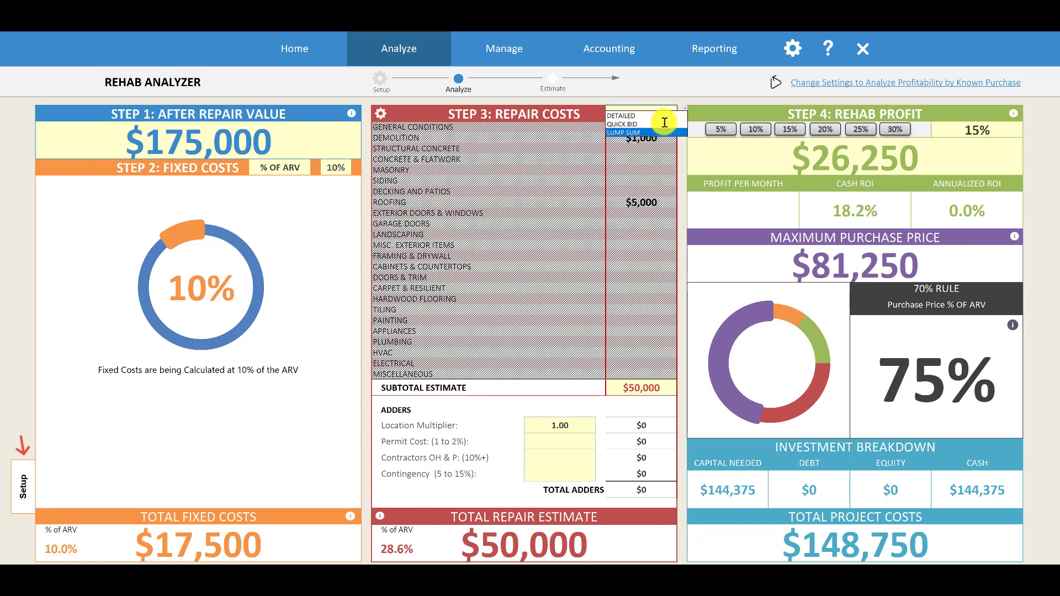
left_click(664, 115)
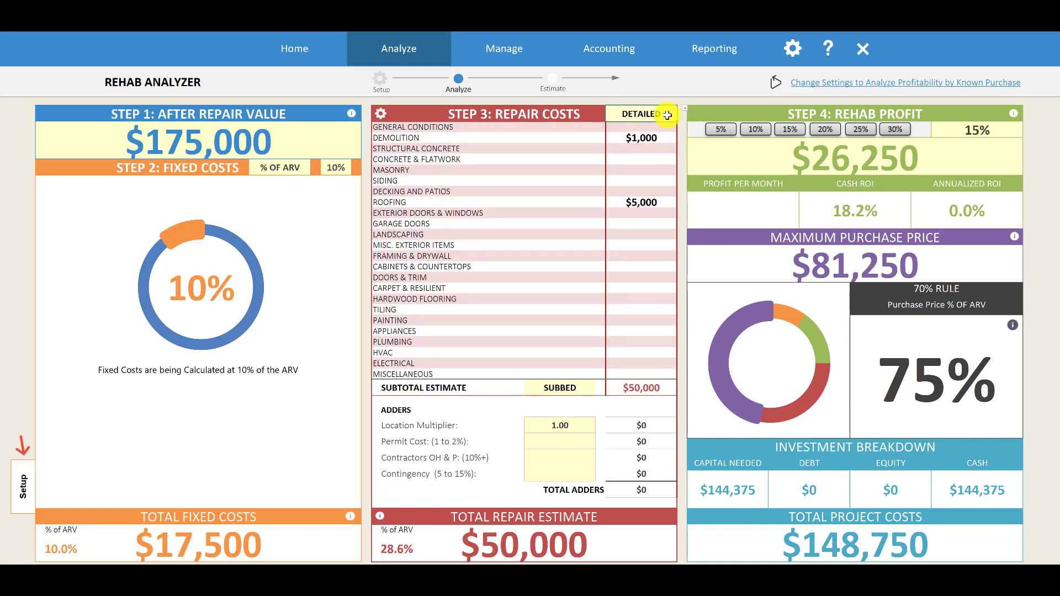
left_click(667, 124)
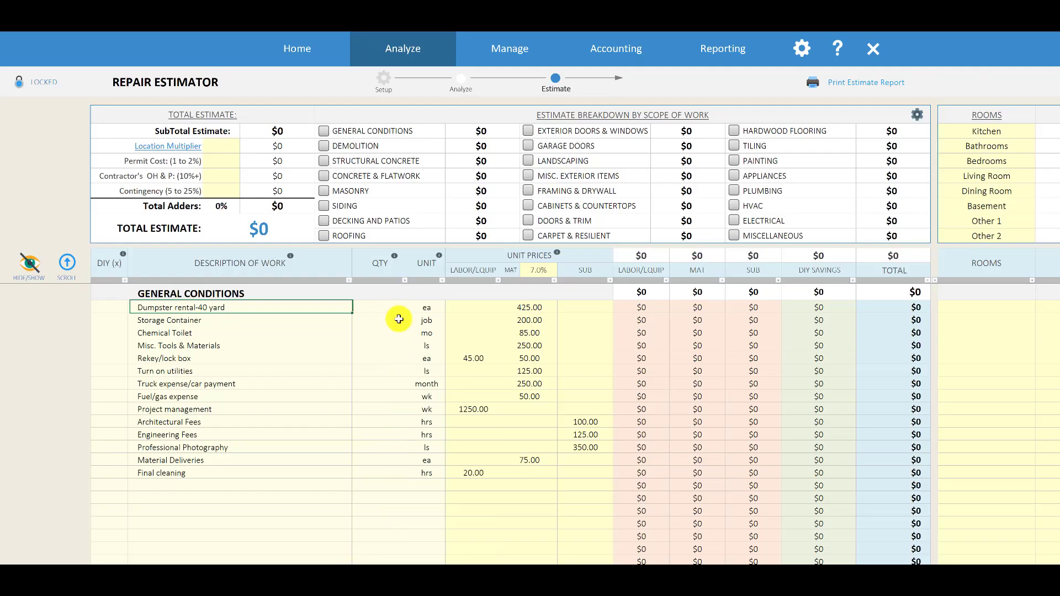
Step: Set the 40-yard dumpster rental quantity to 2 in the general conditions, and return to the Rehab Analyzer
left_click(395, 309)
type("2")
left_click(384, 346)
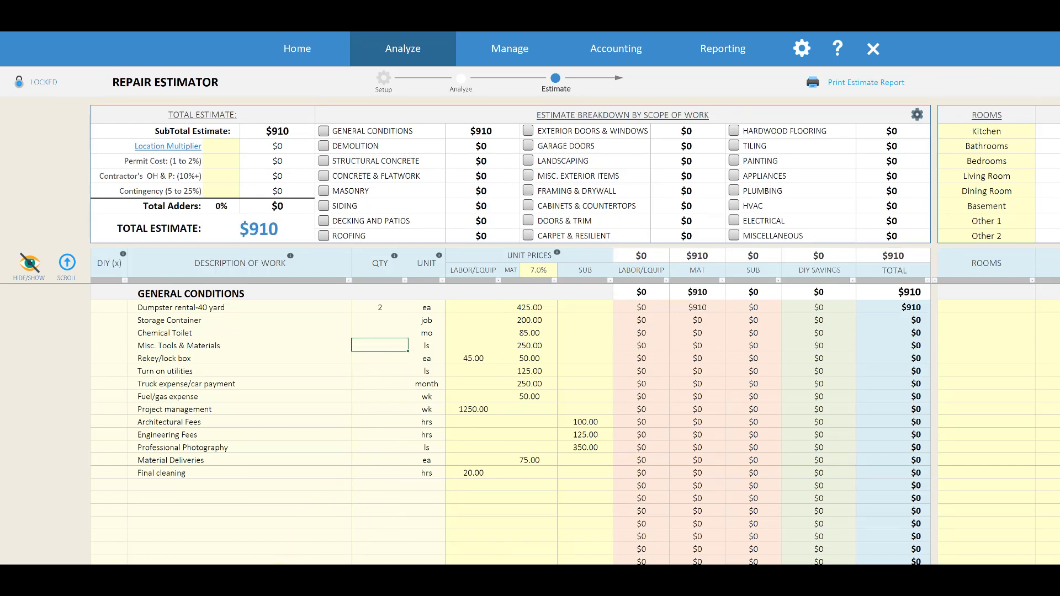
left_click(278, 576)
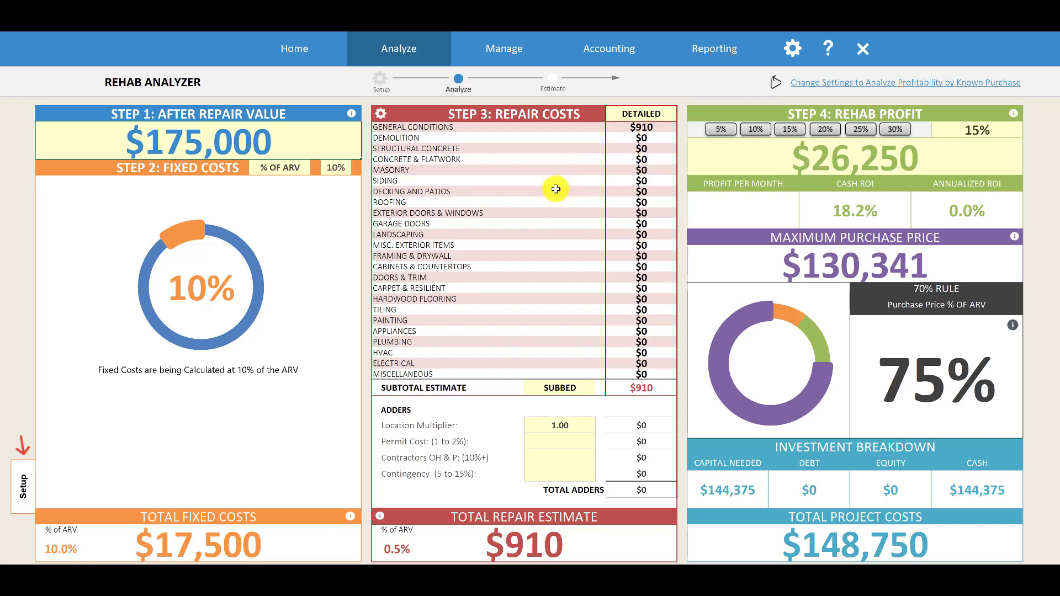
left_click(306, 167)
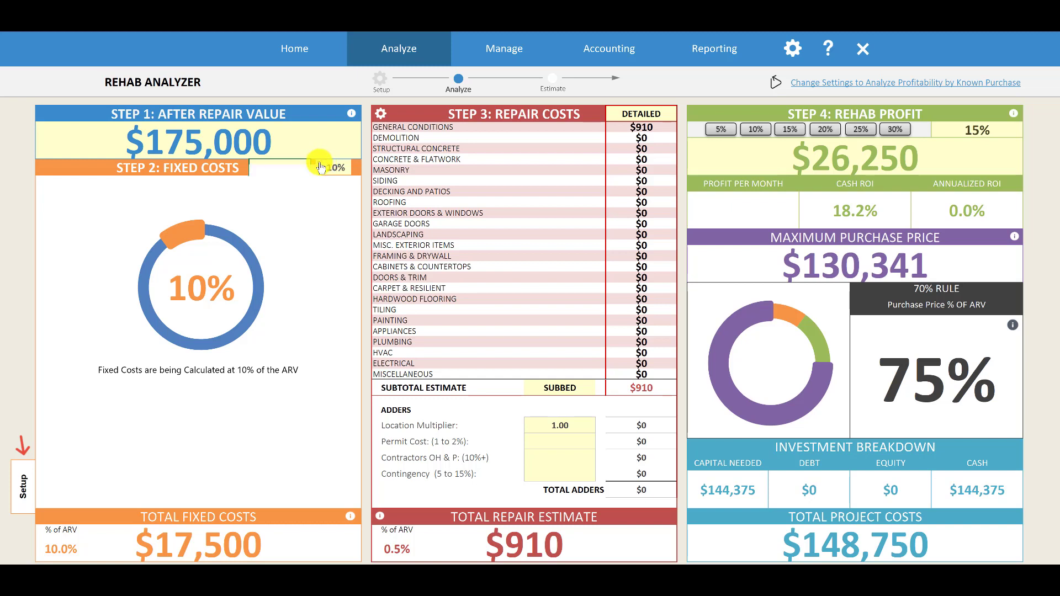
left_click(667, 114)
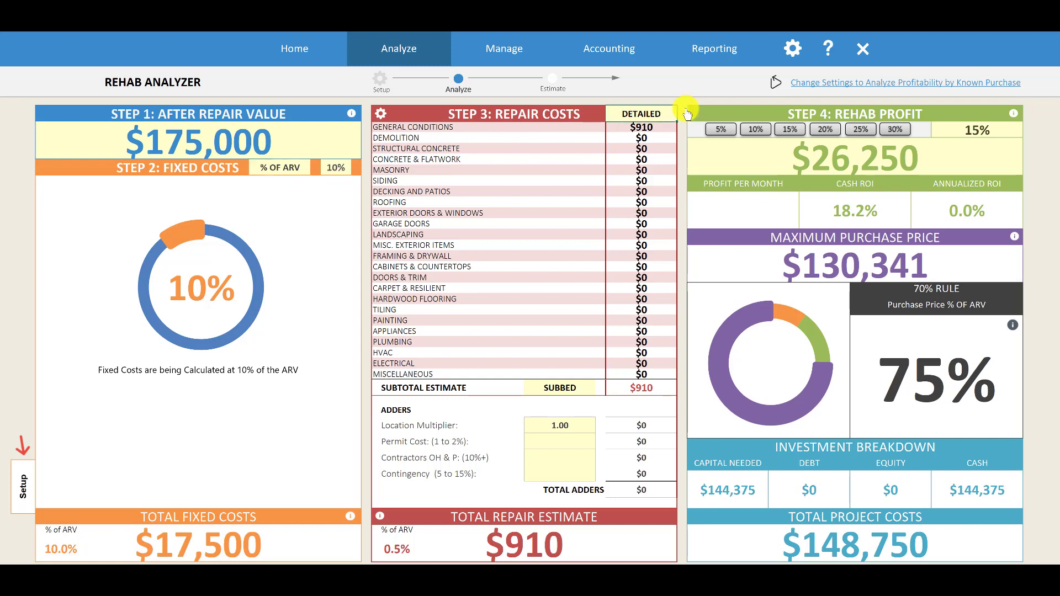
left_click(687, 114)
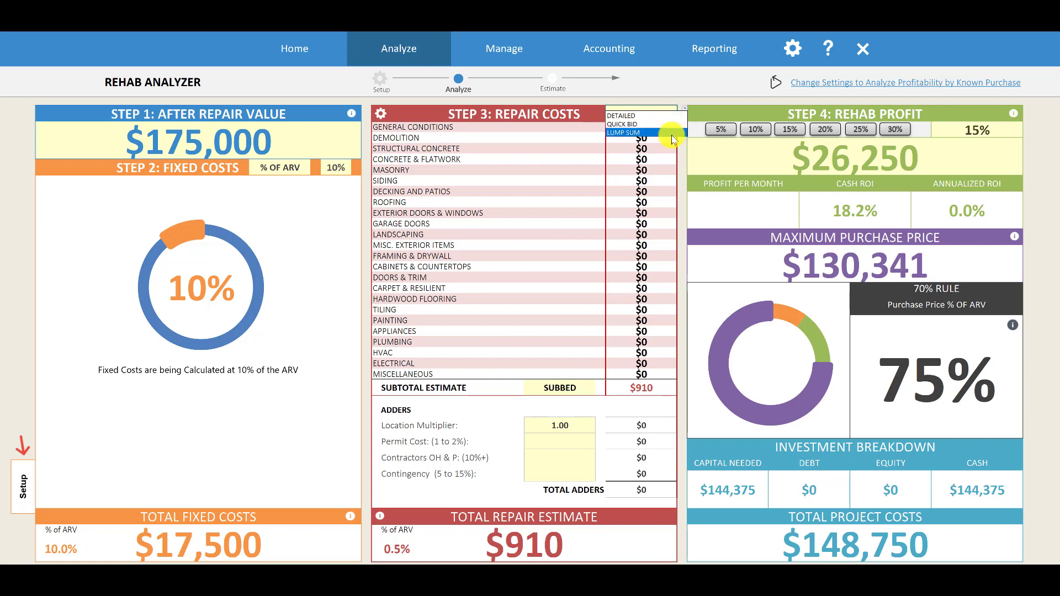
left_click(660, 157)
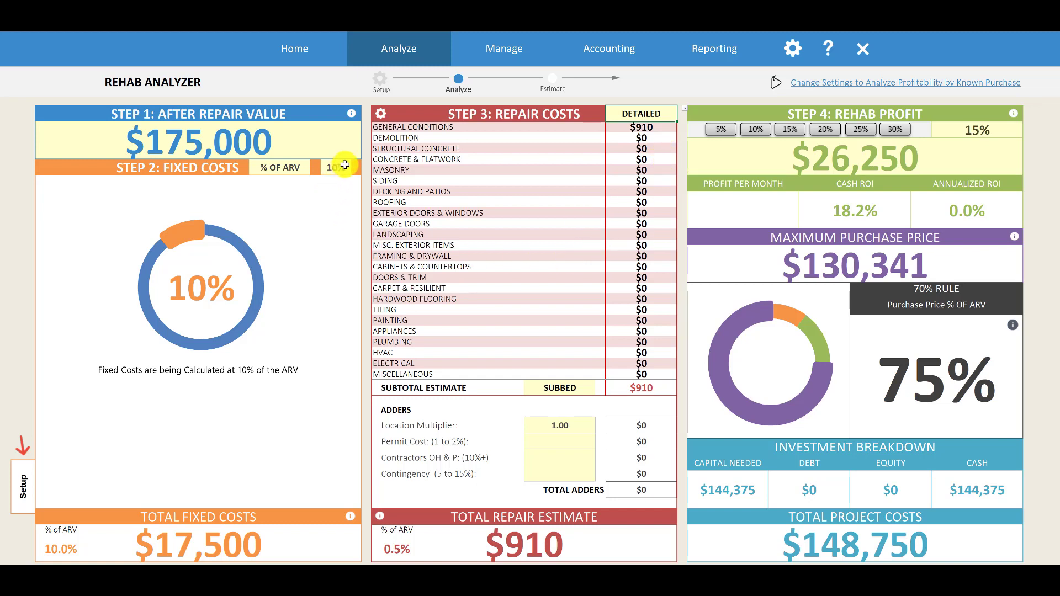
Step: Change the repair costs method to LUMP SUM and enter a subtotal estimate of $50,000
left_click(685, 108)
left_click(668, 133)
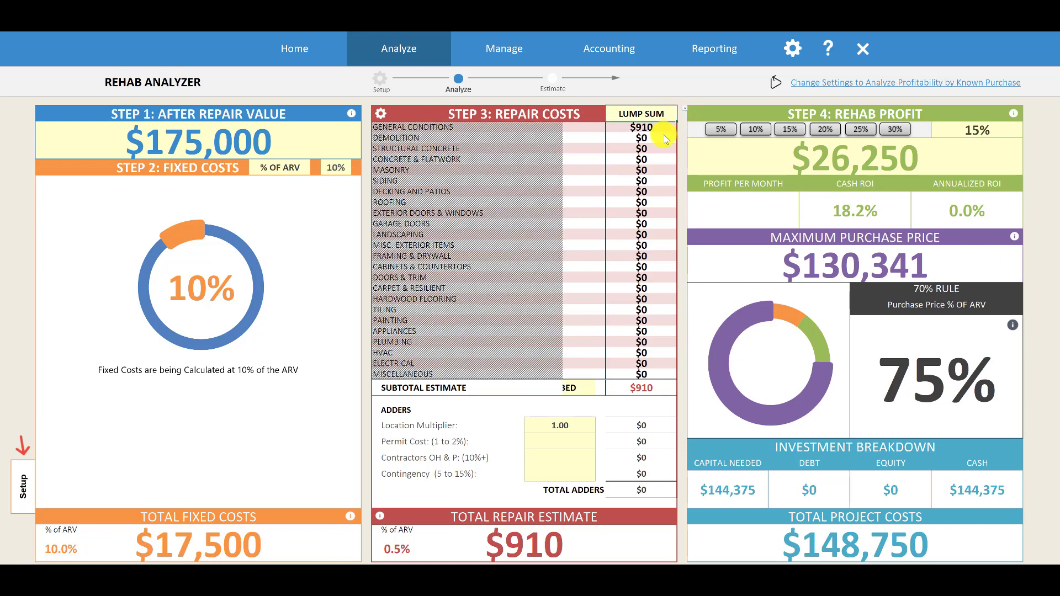
left_click(649, 387)
type("50000")
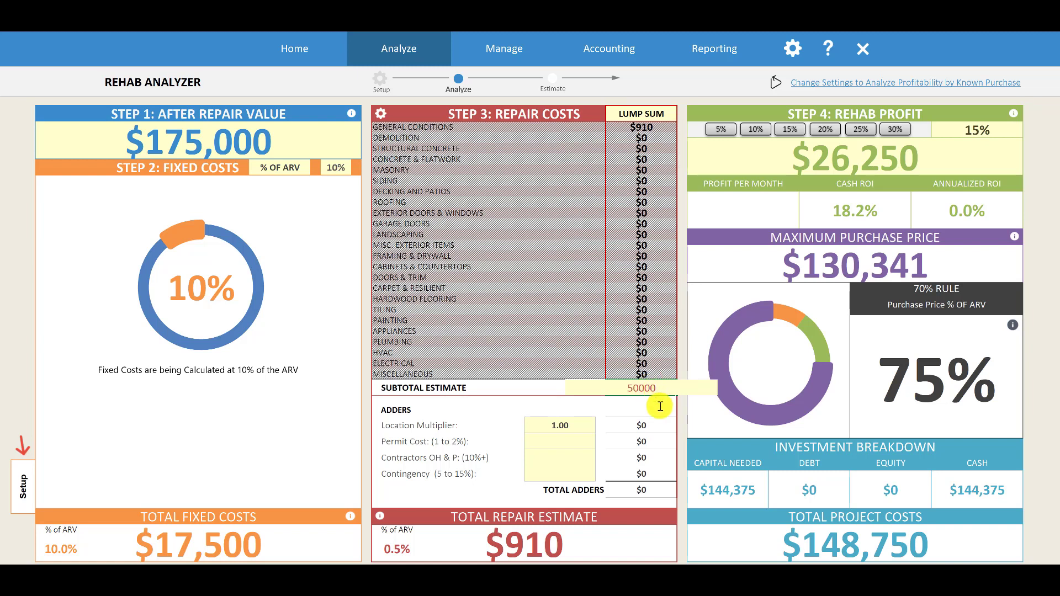
key("Return")
left_click(575, 428)
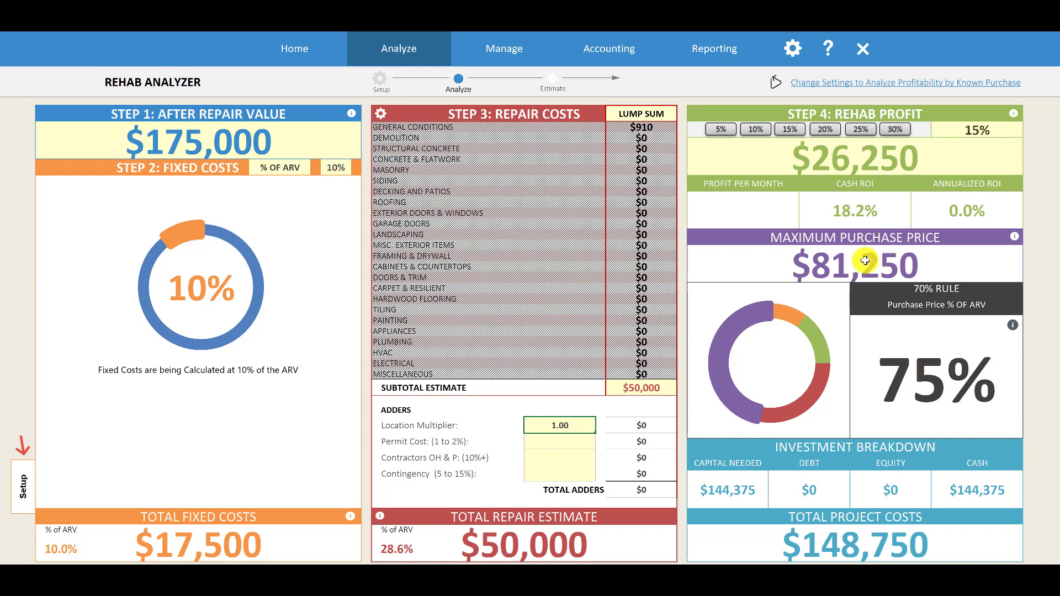
Step: Switch the fixed costs method from a percentage of ARV to DETAILED
left_click(252, 144)
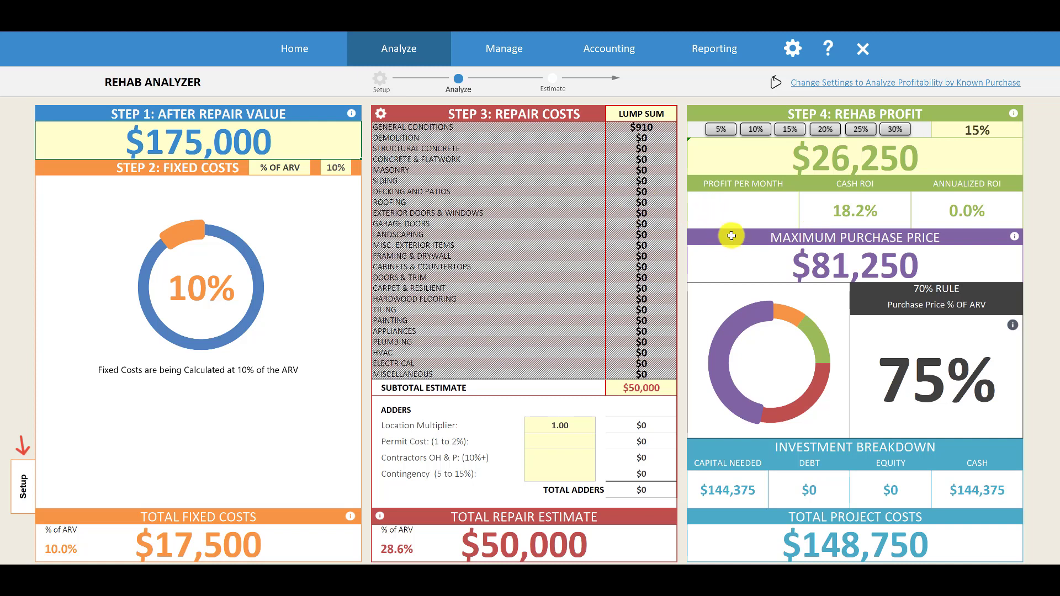
left_click(316, 162)
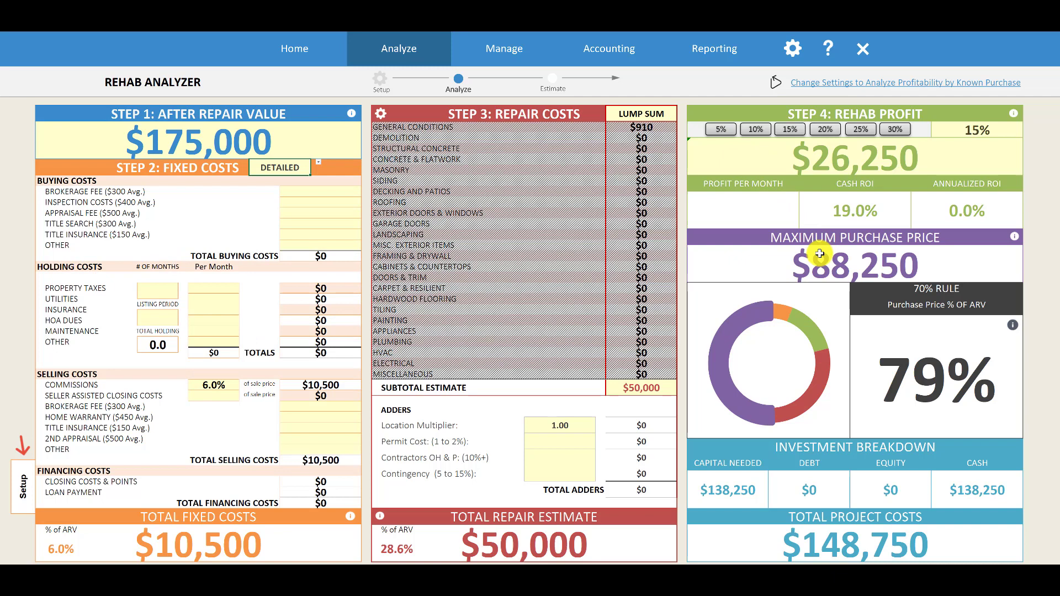
left_click(679, 115)
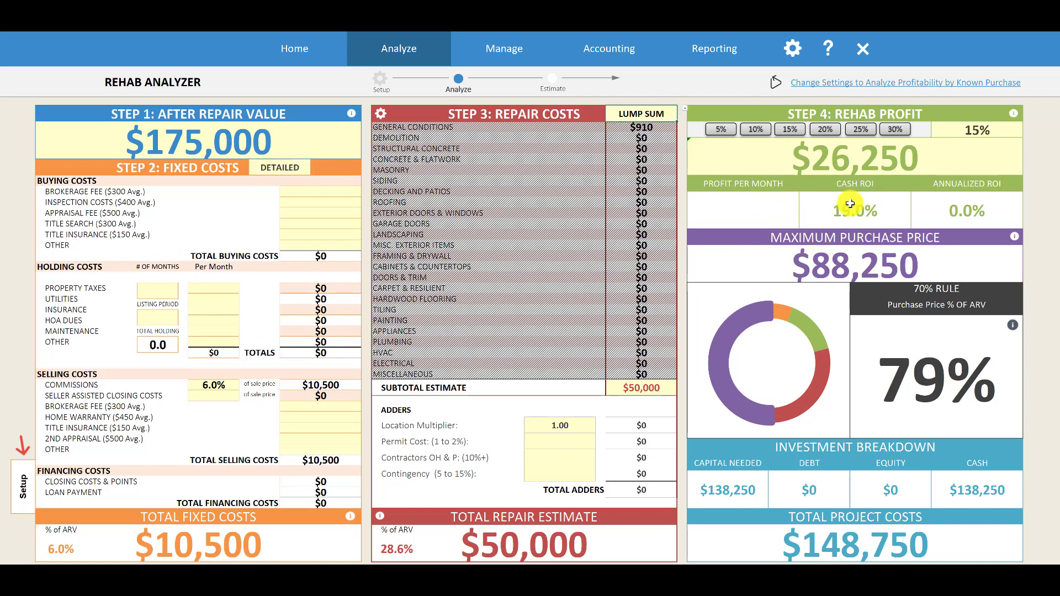